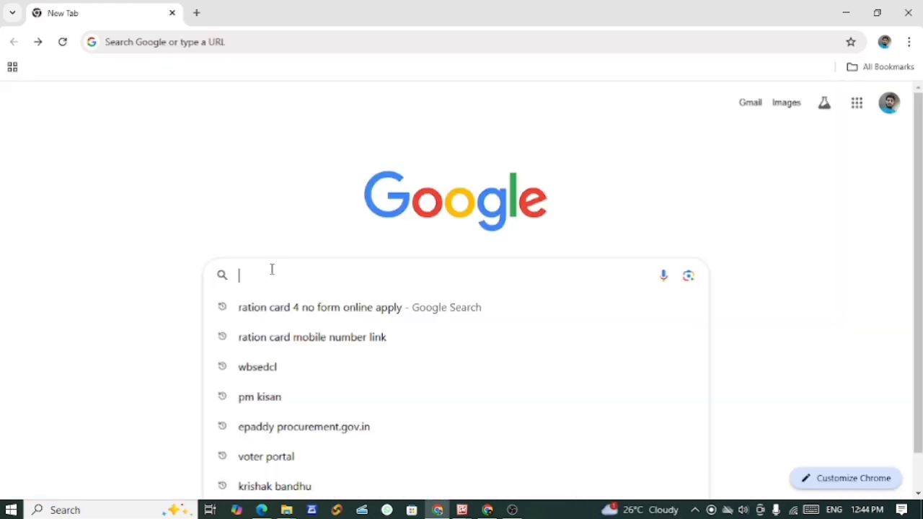
Search Google for 'ration card 4 no form online apply' and open the West Bengal Application for Ration Cards page
text(RA)
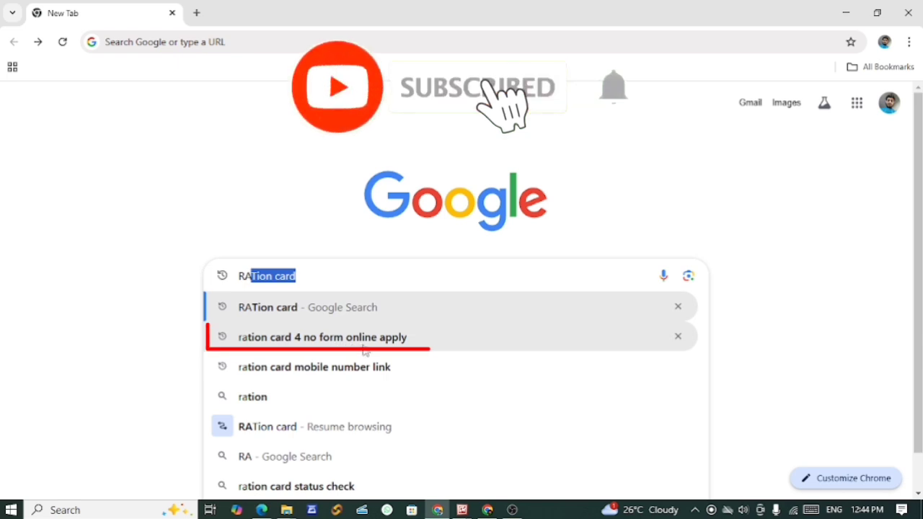
click(255, 340)
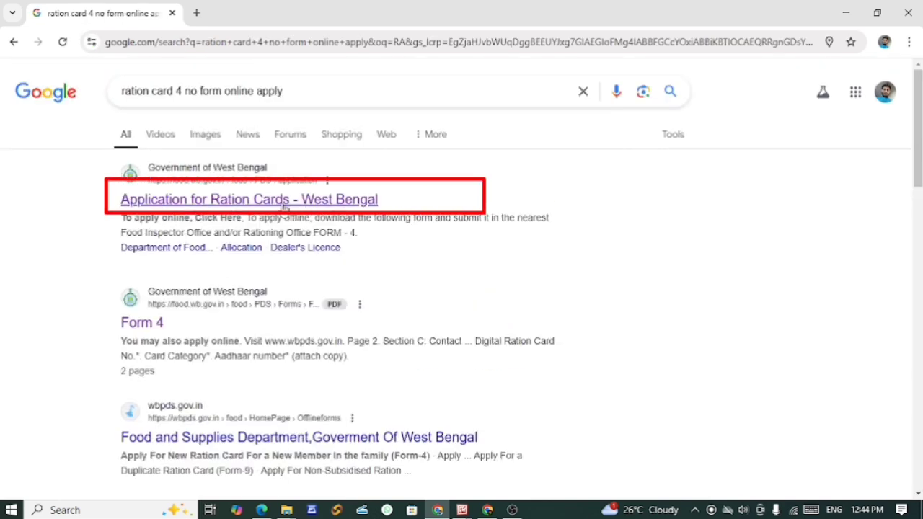
click(188, 208)
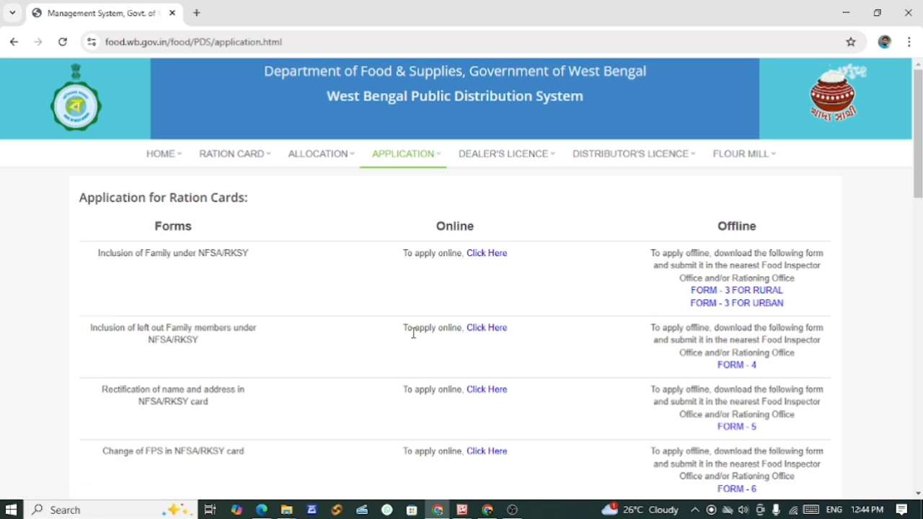
Follow the online link for including left-out family members
click(488, 330)
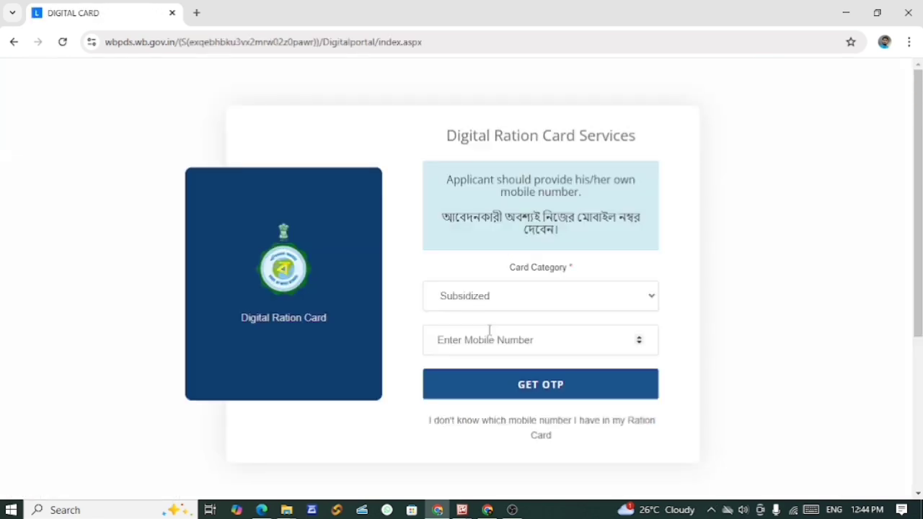
Log in with the applicant's saved mobile number and the received OTP
click(465, 335)
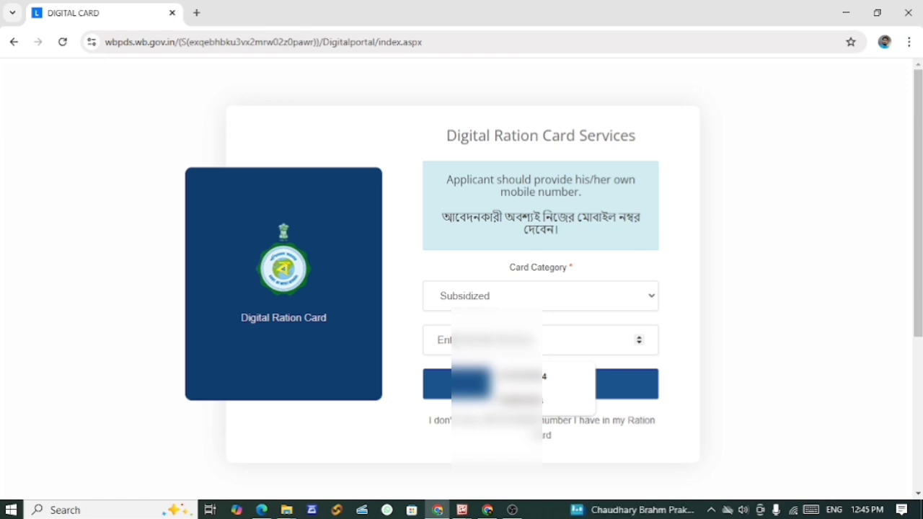
key(ctrl+v)
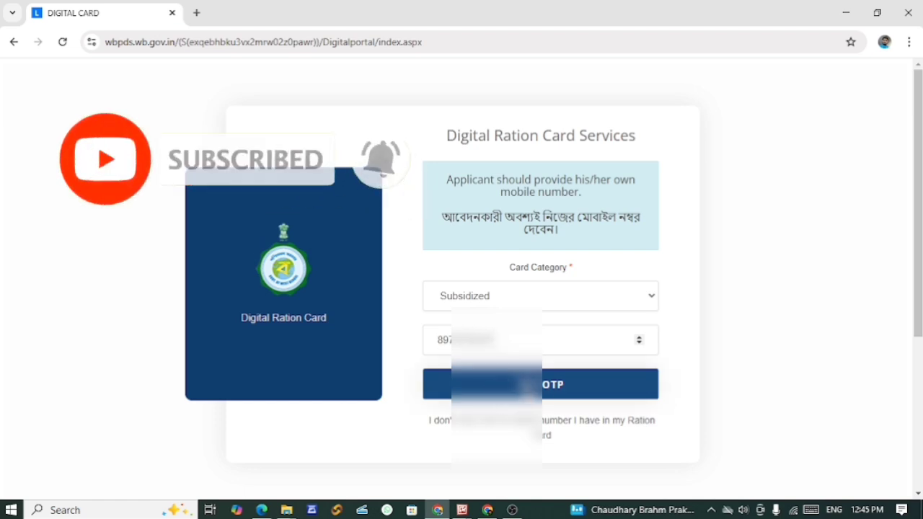
click(528, 390)
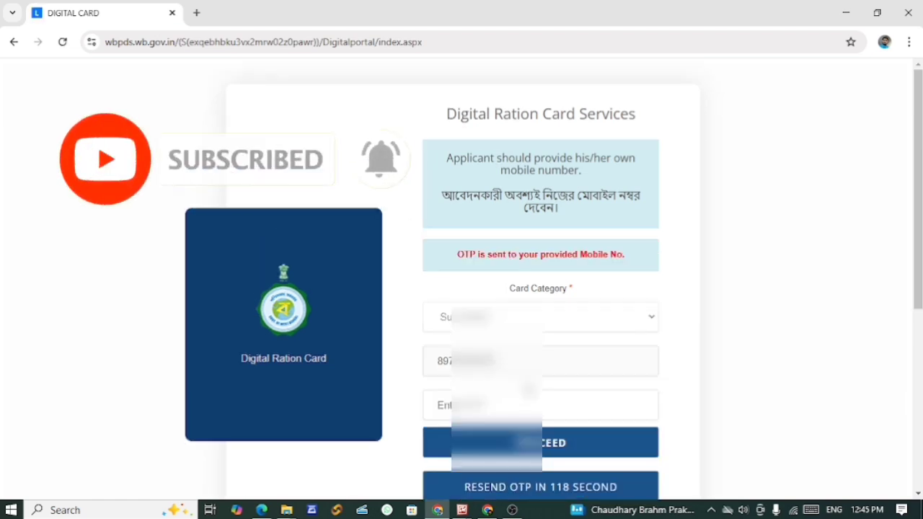
scroll(530, 390, down, 1)
click(465, 338)
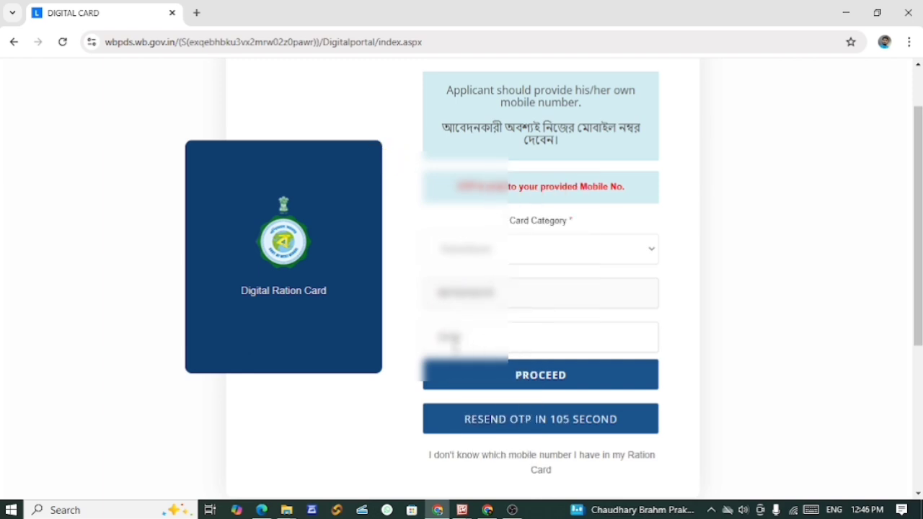
click(527, 378)
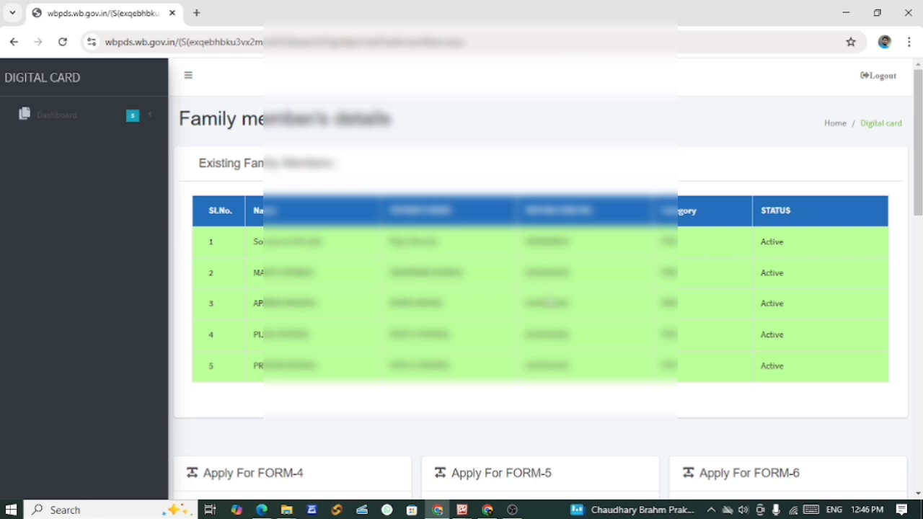
Apply for Form-4, choosing to retain the present PHH/SPHH cards
scroll(552, 301, down, 3)
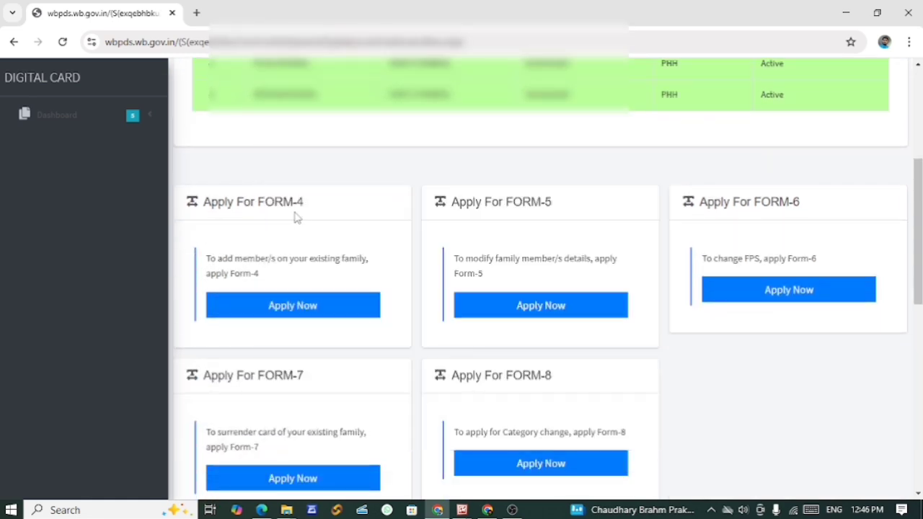
click(294, 312)
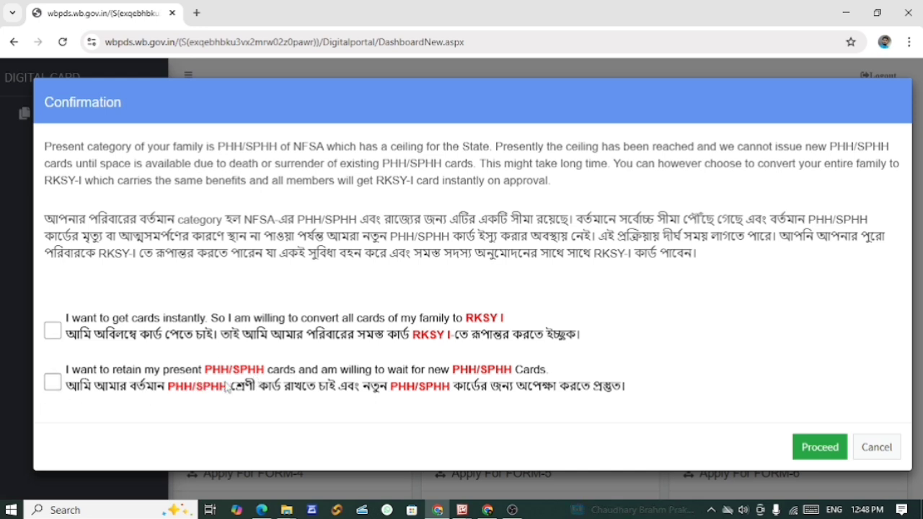
click(53, 384)
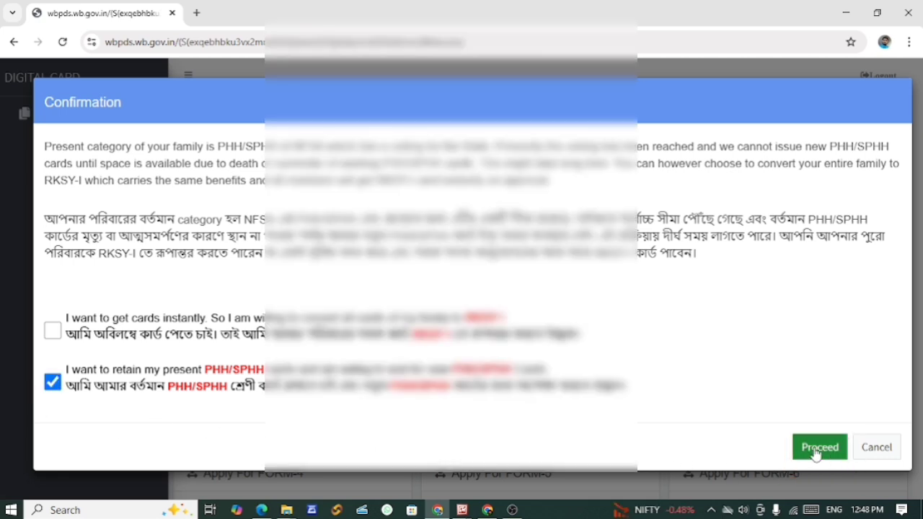
click(815, 447)
scroll(742, 422, down, 2)
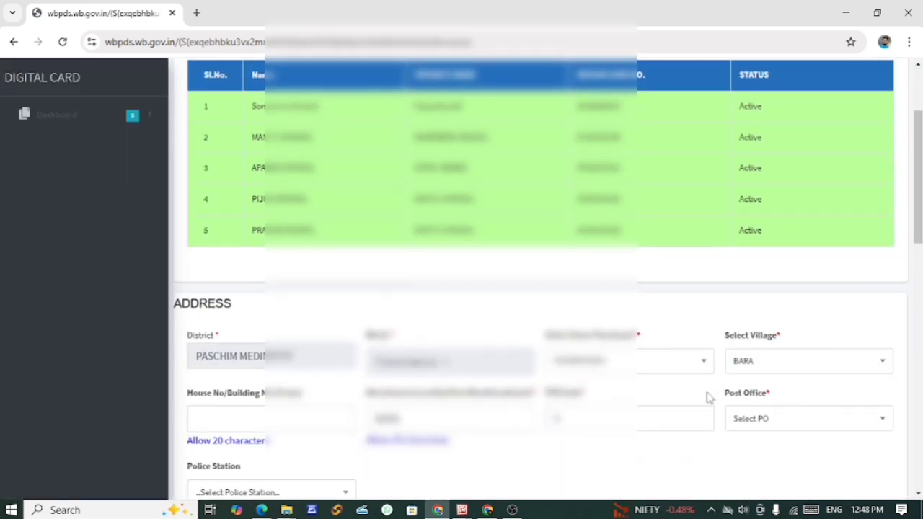
Enter 721232 as the address PIN Code
scroll(707, 397, down, 3)
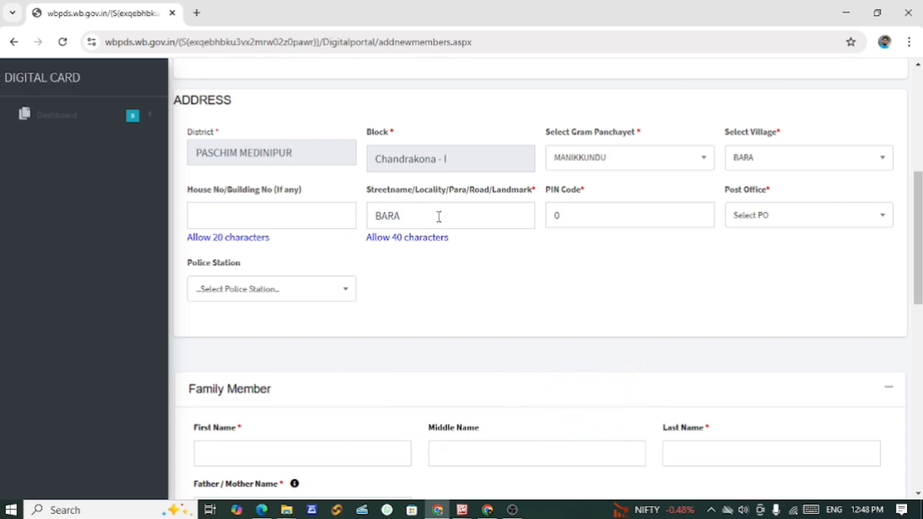
click(560, 215)
text(7)
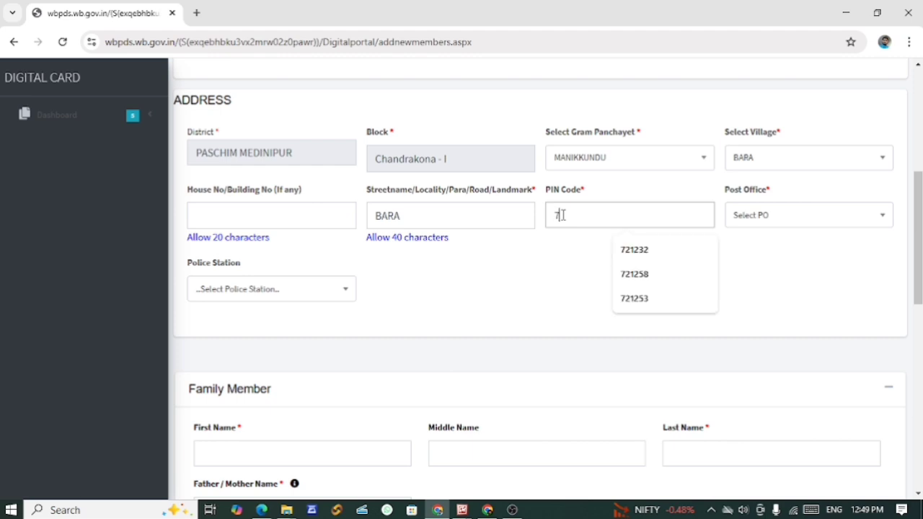
text(21232)
click(573, 310)
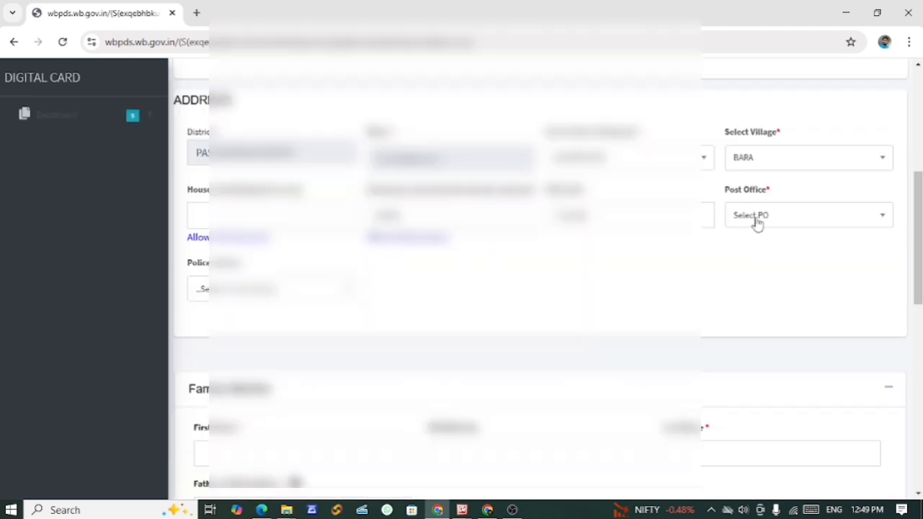
Choose Jara as the post office and CHANDRAKONA as the police station
click(756, 221)
text(JA)
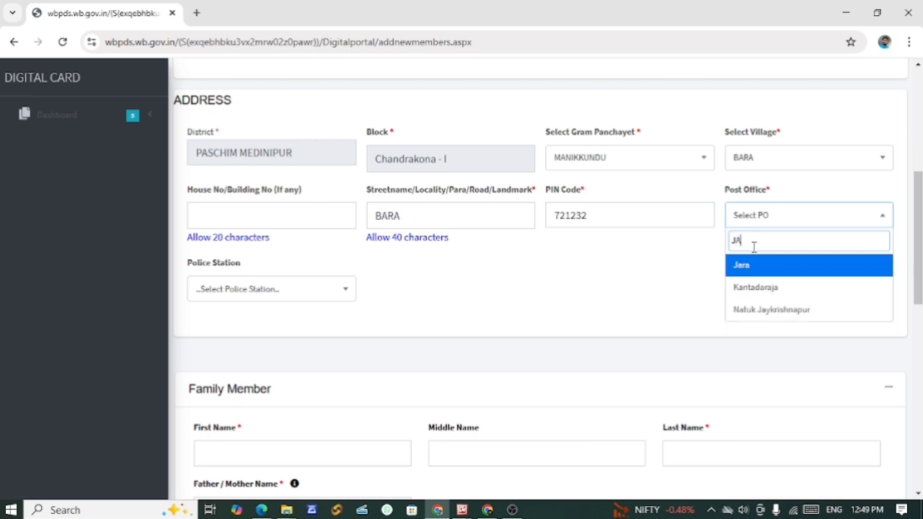
click(744, 271)
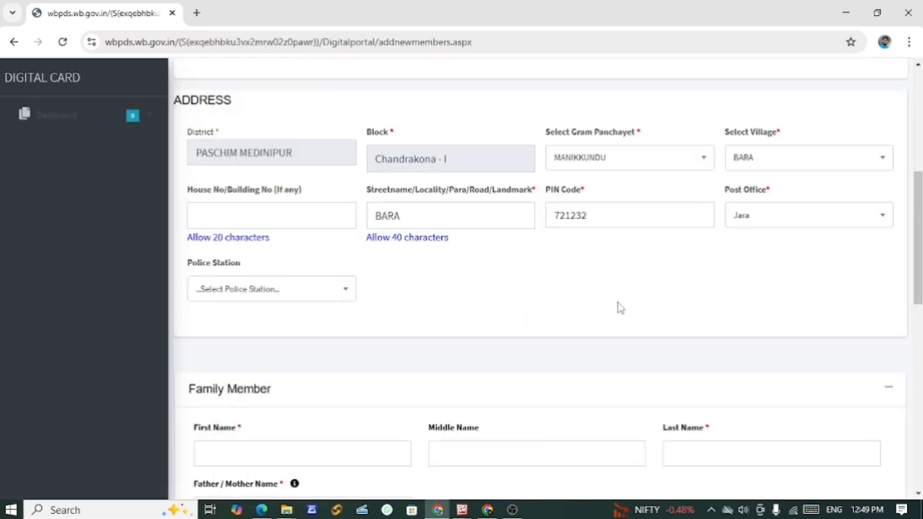
click(221, 292)
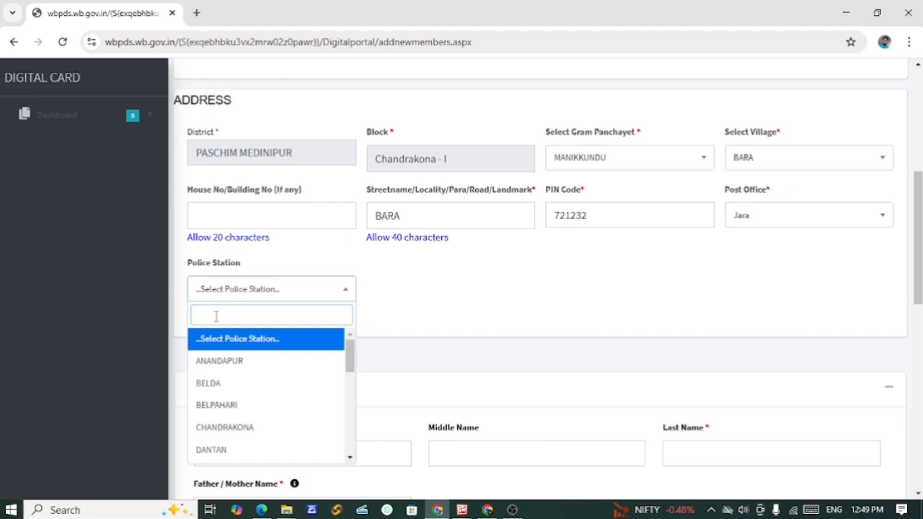
text(CHa)
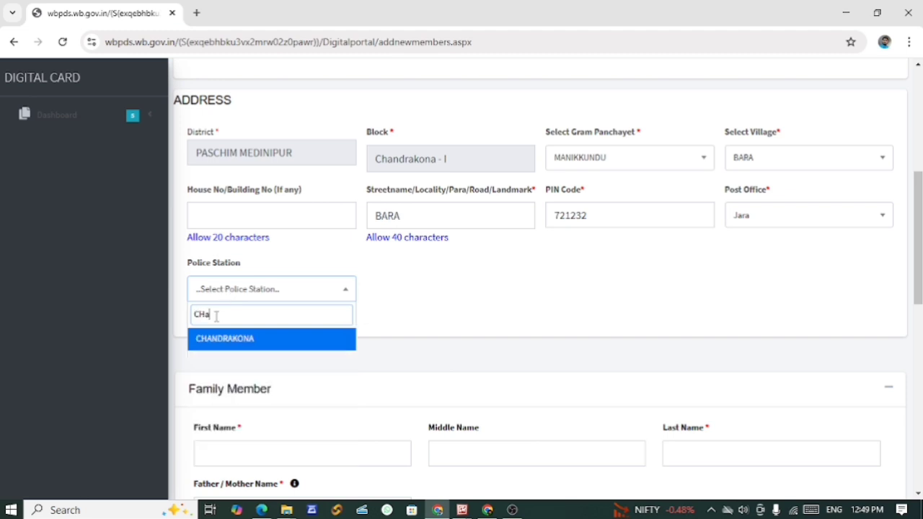
click(226, 343)
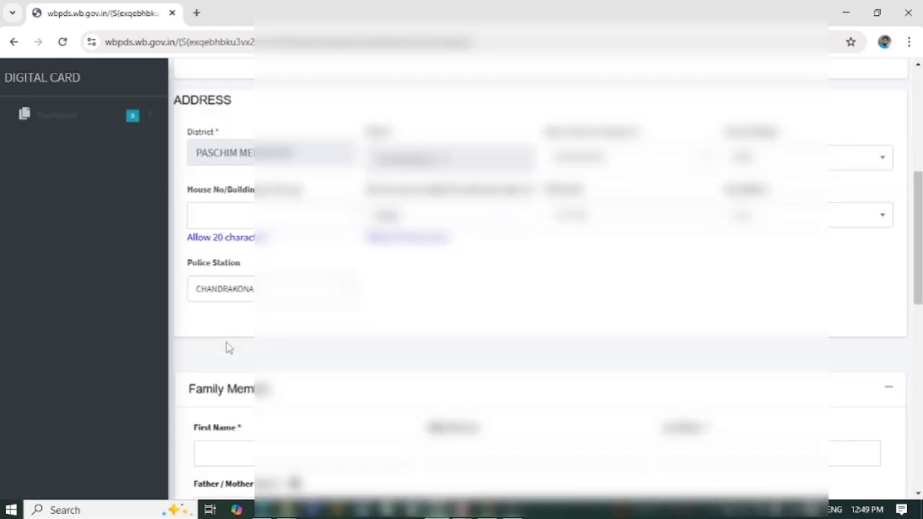
scroll(324, 340, down, 2)
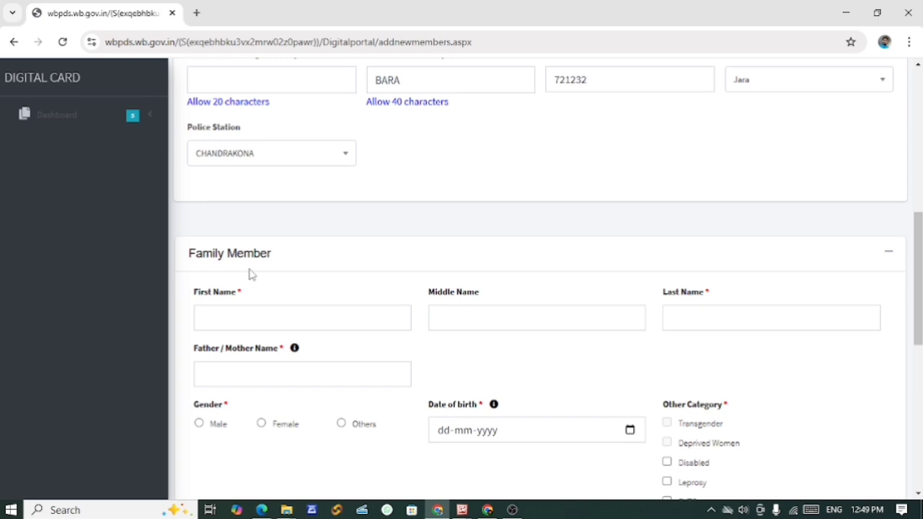
Enter the new member's first name and fill the last name from suggestions
scroll(306, 268, down, 1)
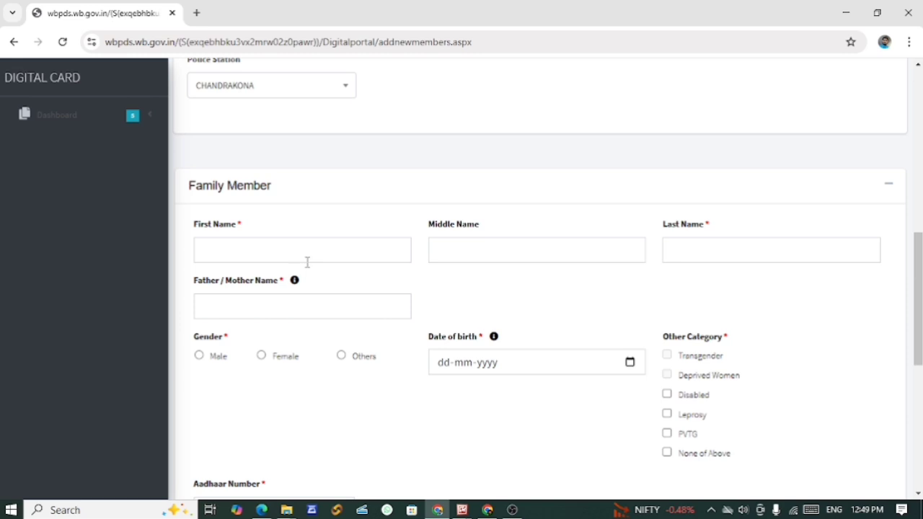
scroll(324, 268, down, 4)
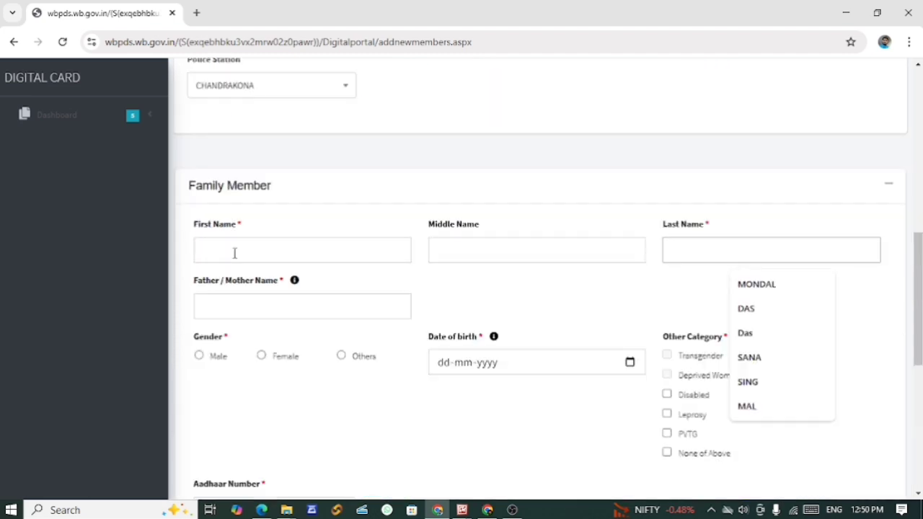
click(202, 251)
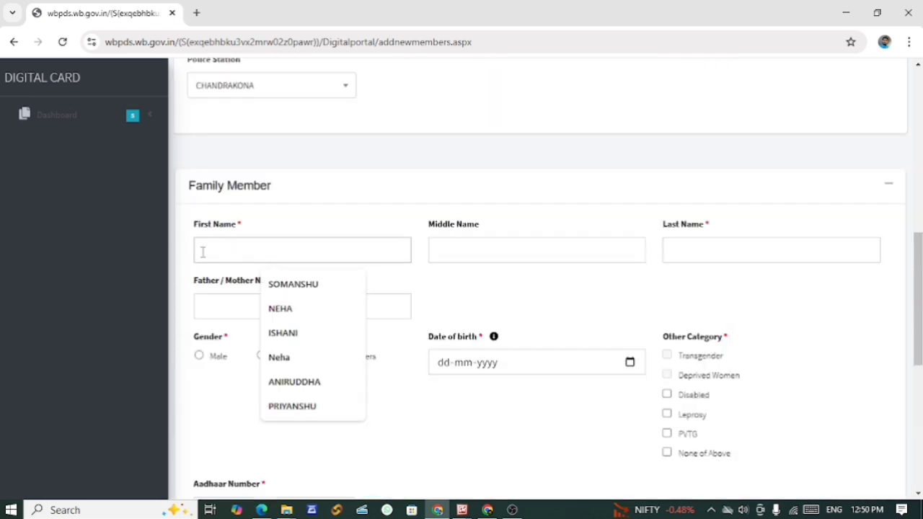
text(JISHU)
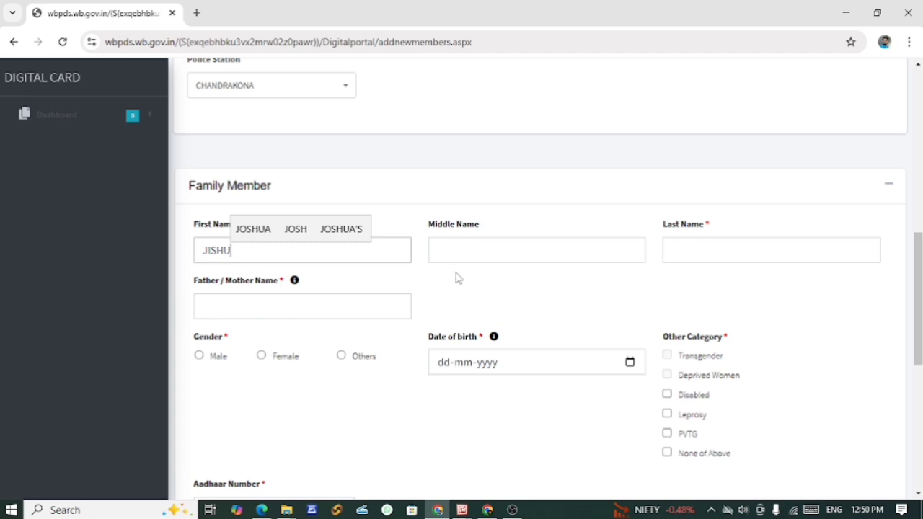
click(468, 253)
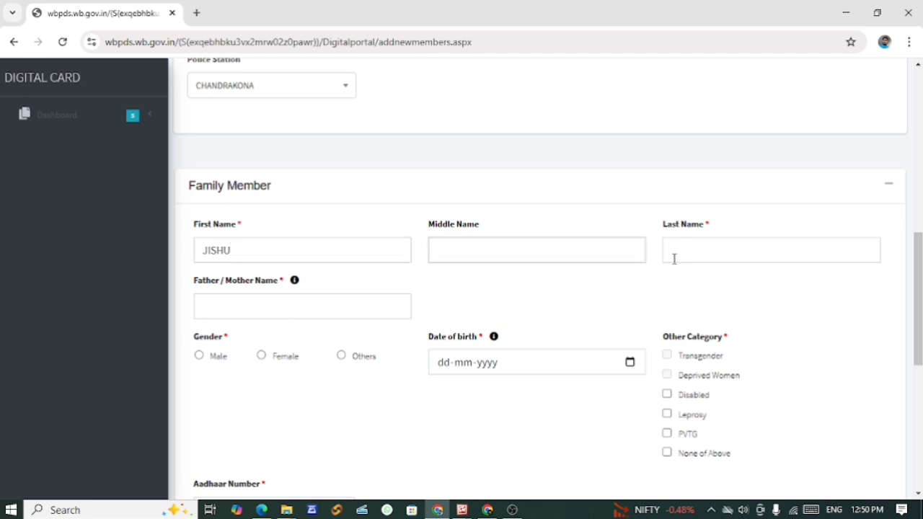
click(696, 254)
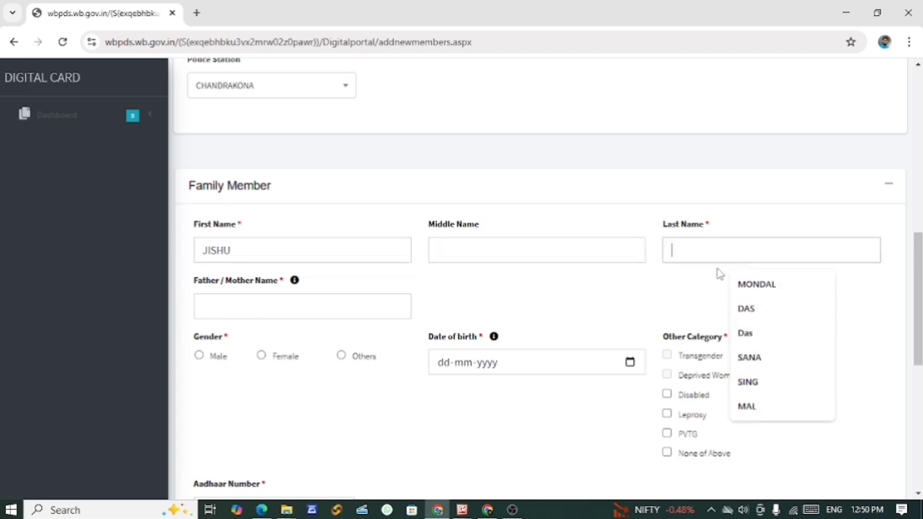
click(750, 285)
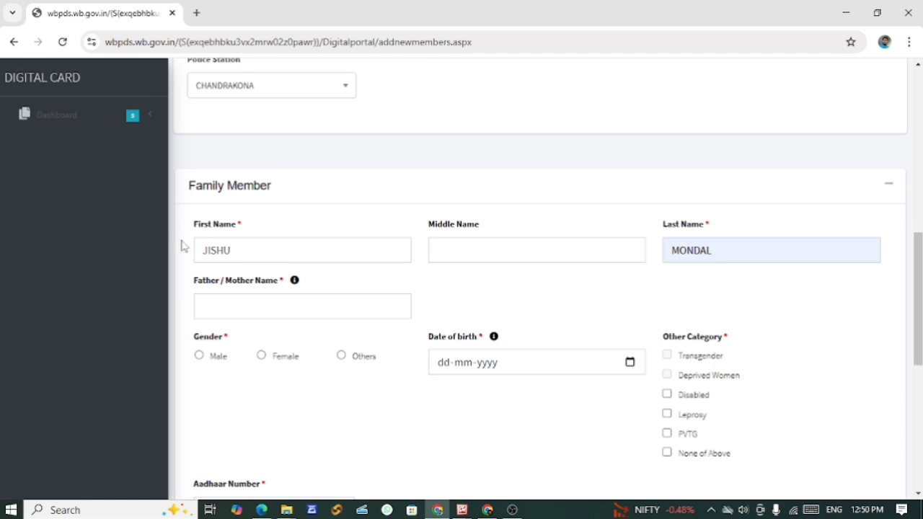
Paste the father/mother name and set the member's gender to Male
click(208, 306)
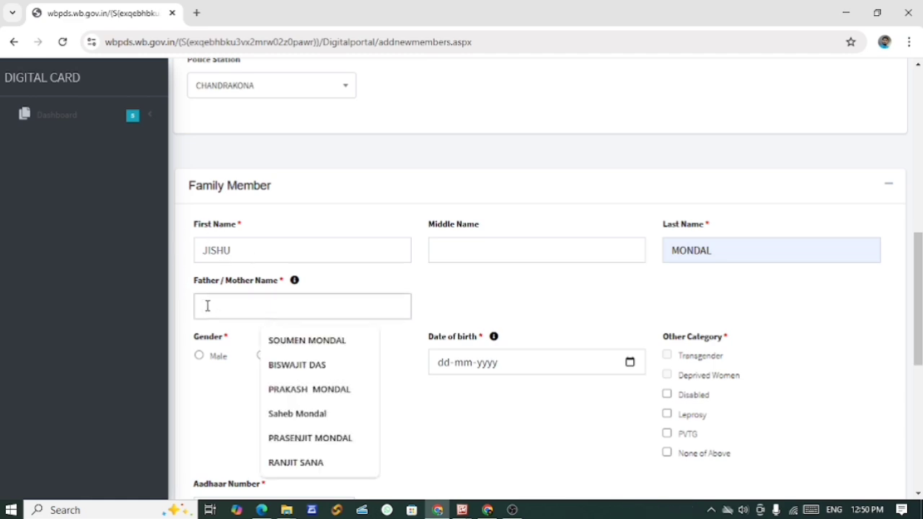
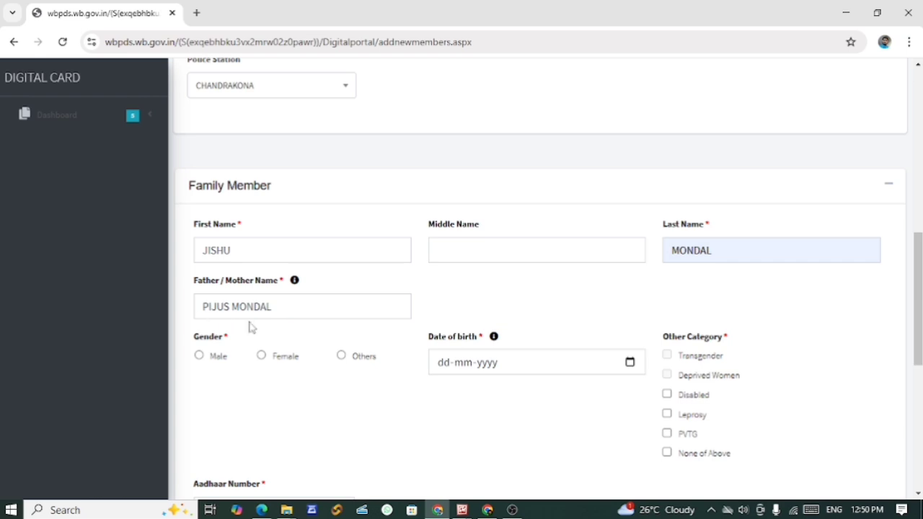
click(199, 357)
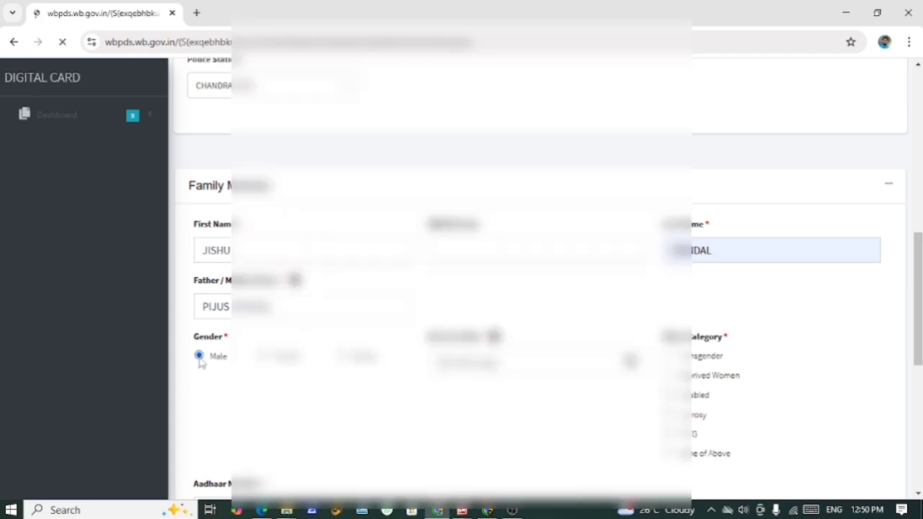
scroll(309, 405, down, 1)
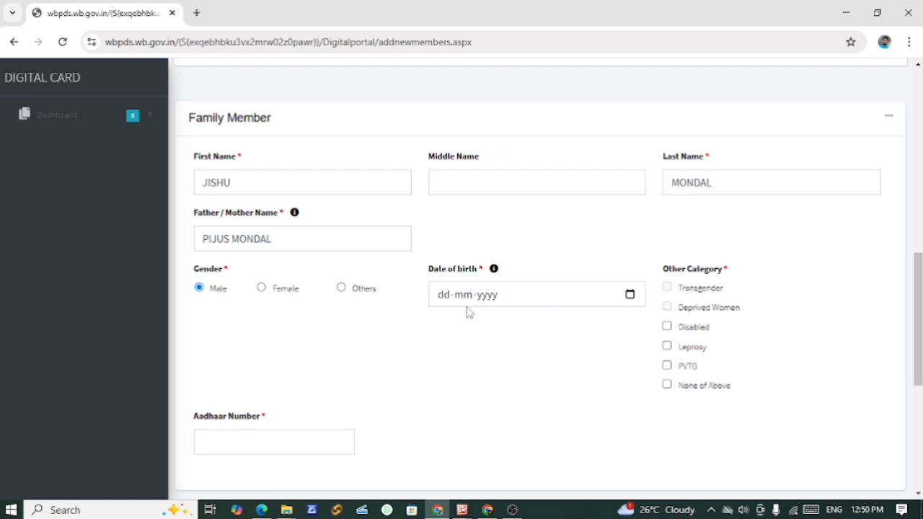
click(629, 296)
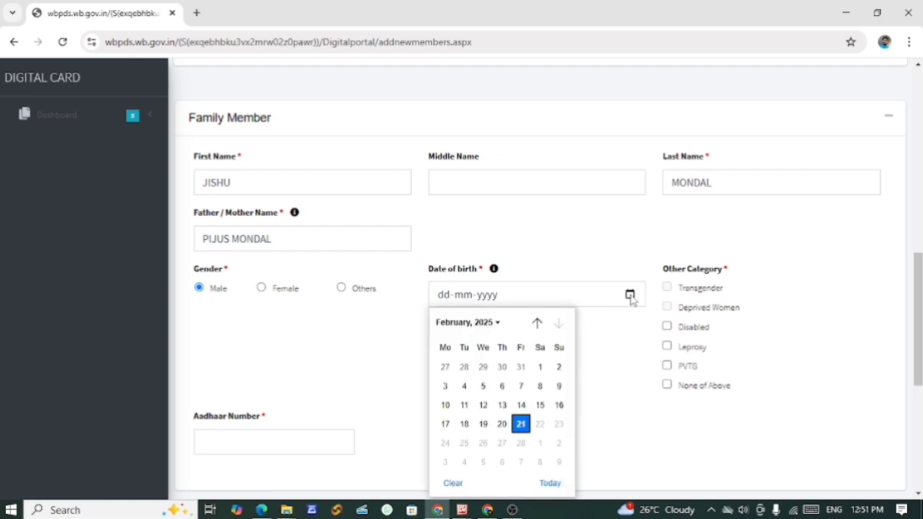
click(496, 326)
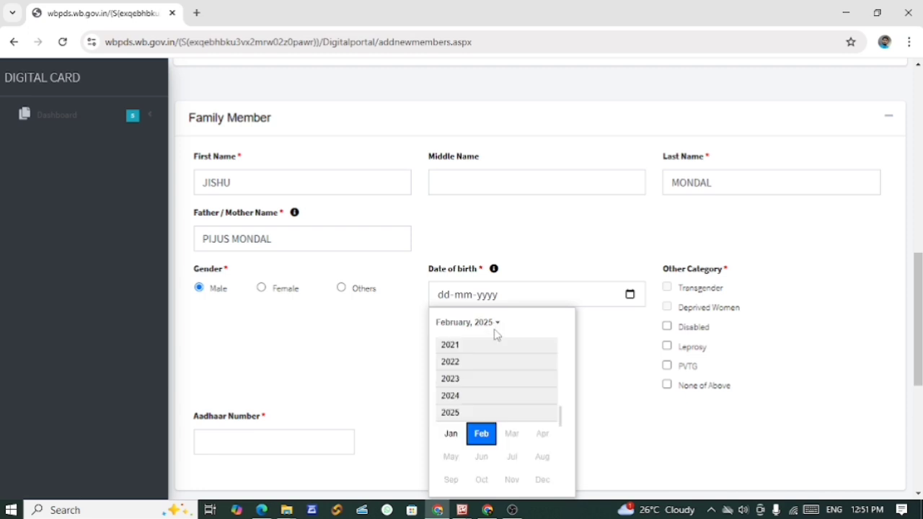
click(460, 400)
click(511, 416)
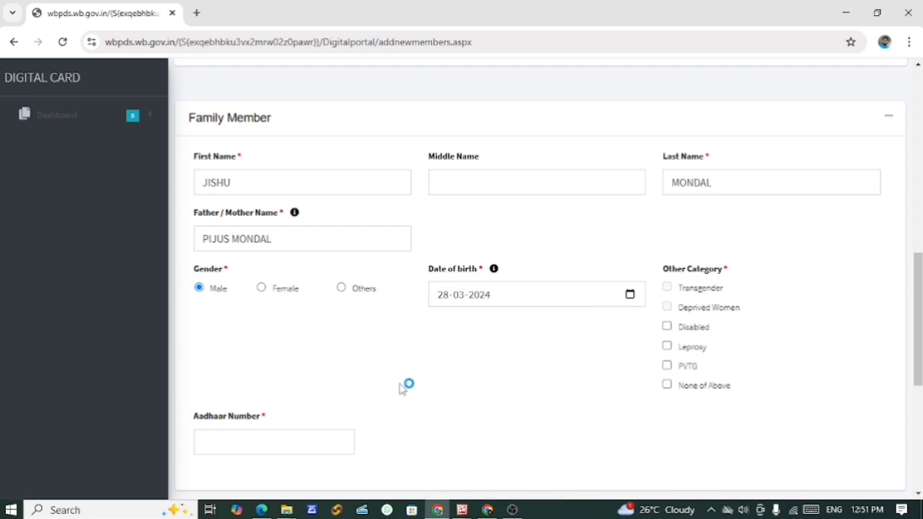
click(667, 386)
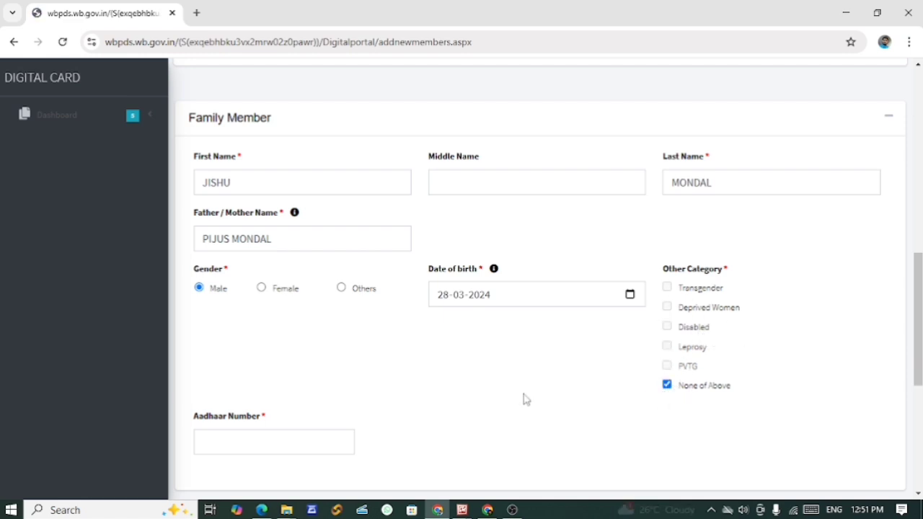
scroll(525, 397, down, 1)
click(234, 373)
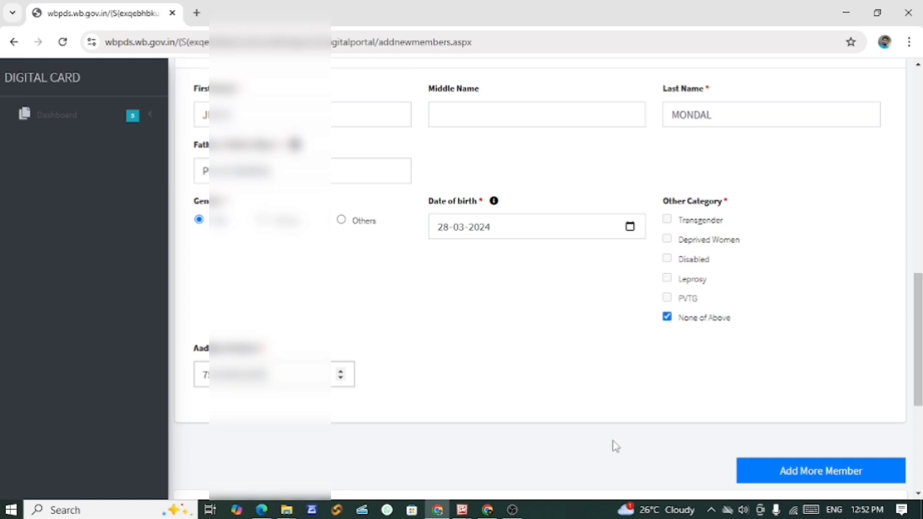
Review the new member, agree no changes are needed, and confirm Yes to proceed
scroll(614, 440, down, 2)
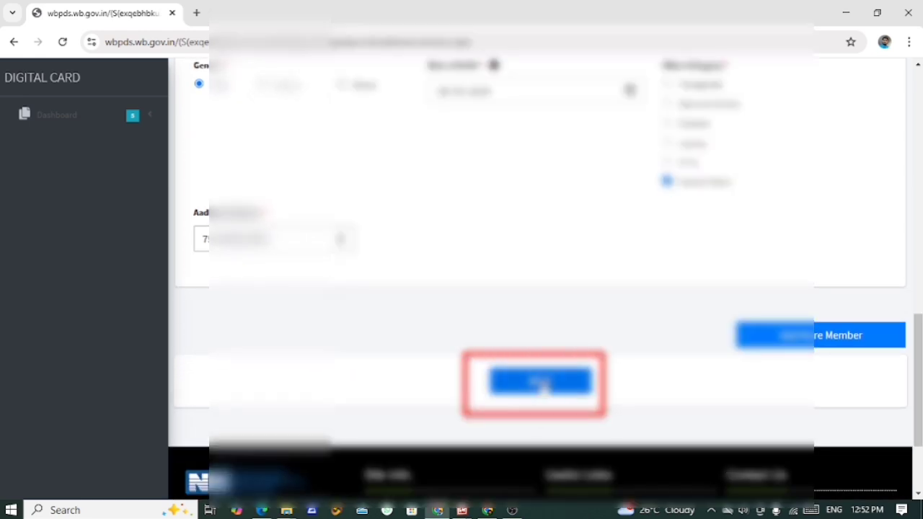
click(542, 386)
scroll(347, 360, up, 1)
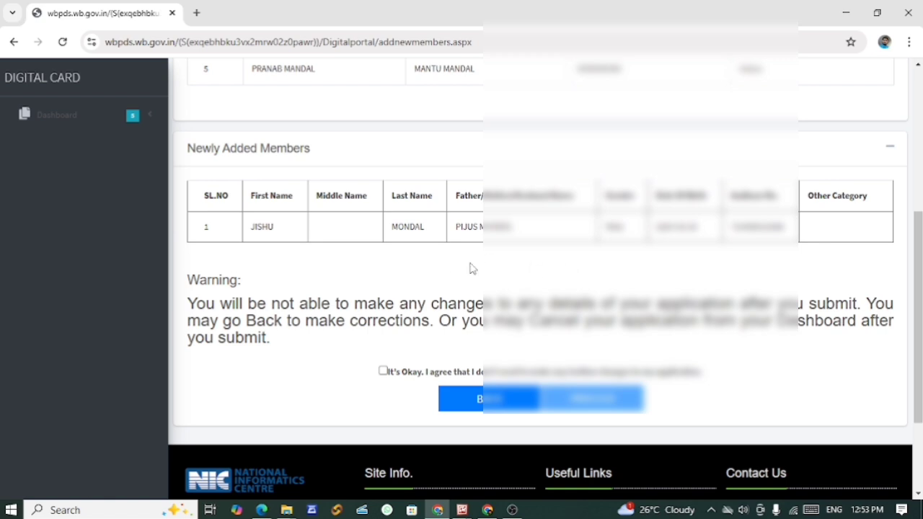
scroll(472, 270, down, 1)
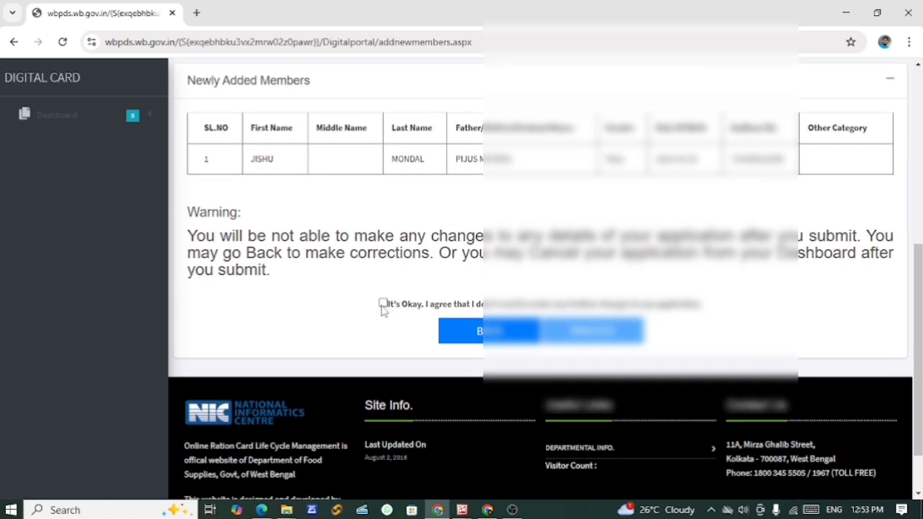
click(383, 305)
click(602, 346)
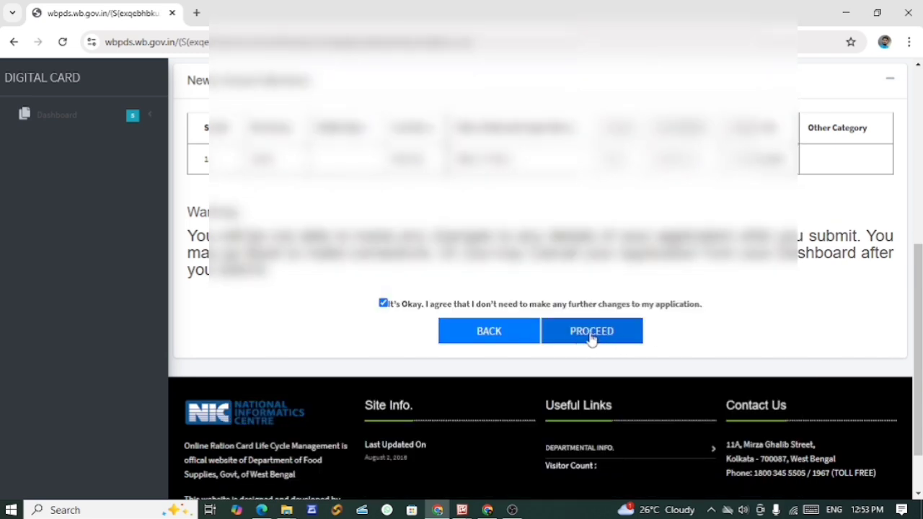
click(592, 338)
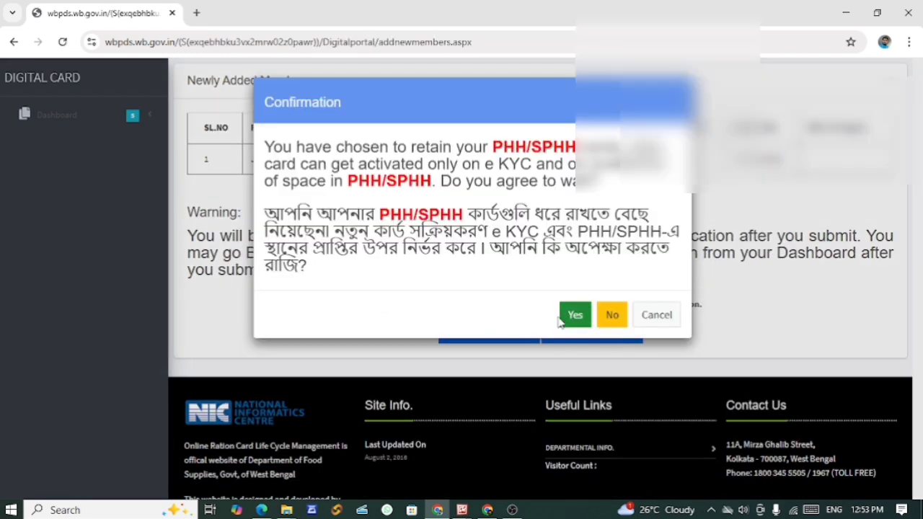
click(574, 314)
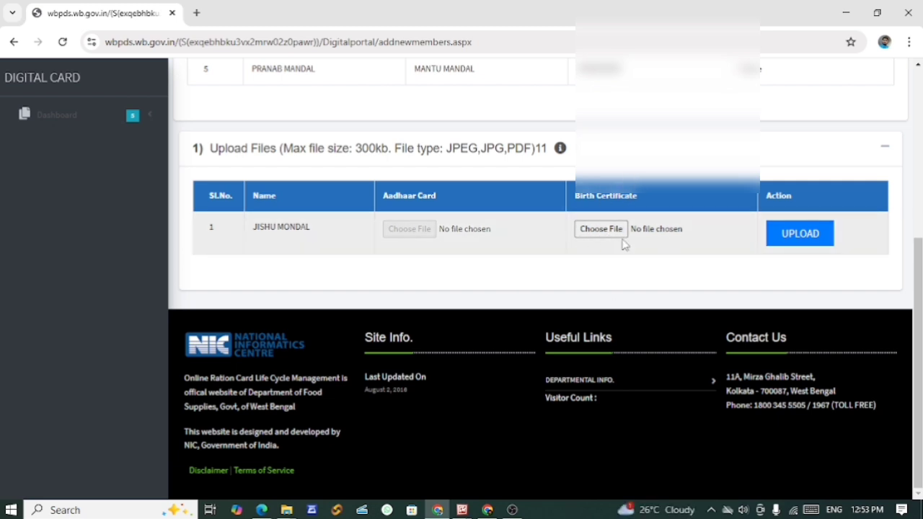
Upload the birth certificate JPEG from Downloads and tick the truthfulness declaration
click(600, 229)
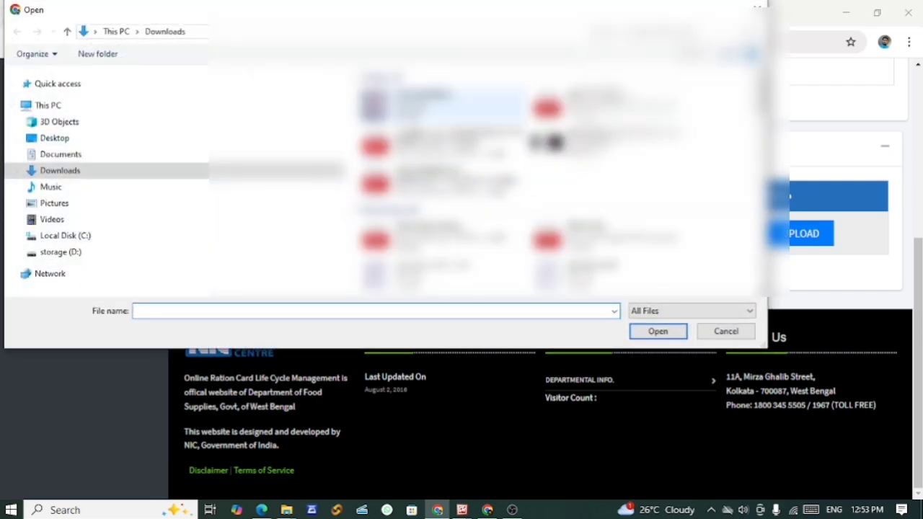
click(418, 107)
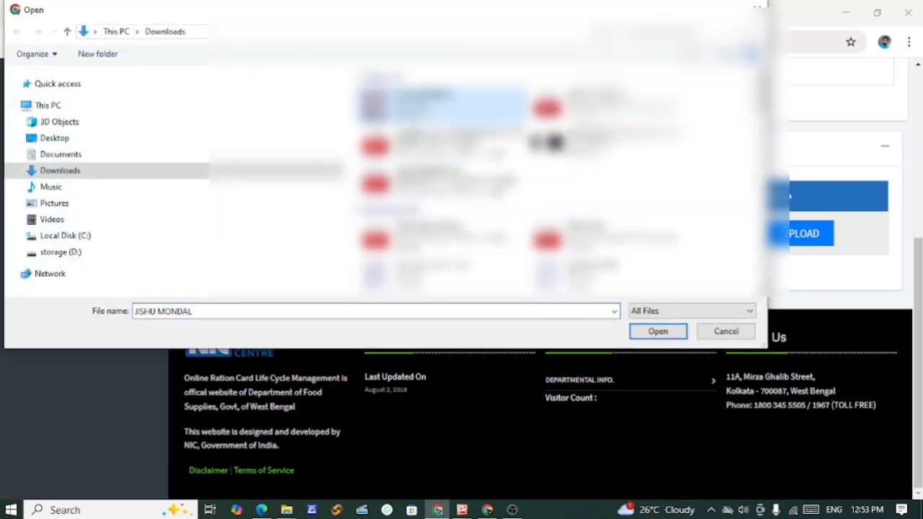
click(652, 331)
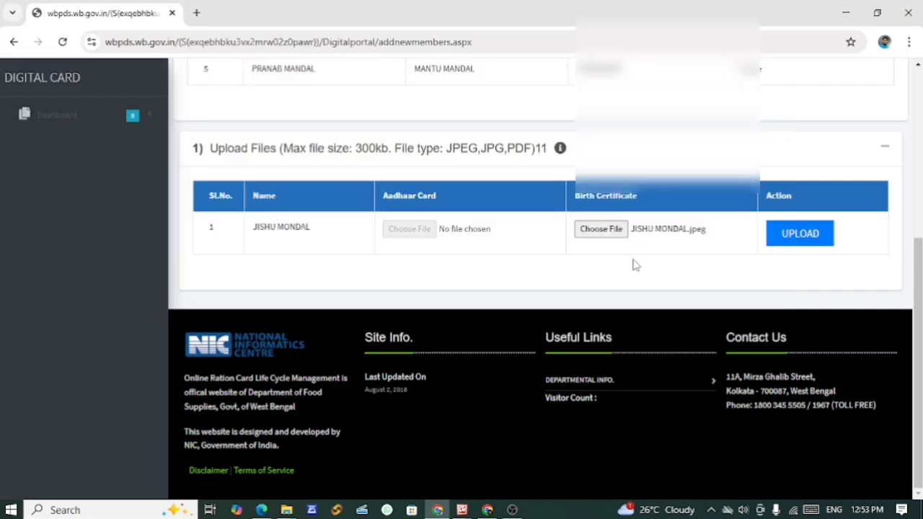
click(797, 236)
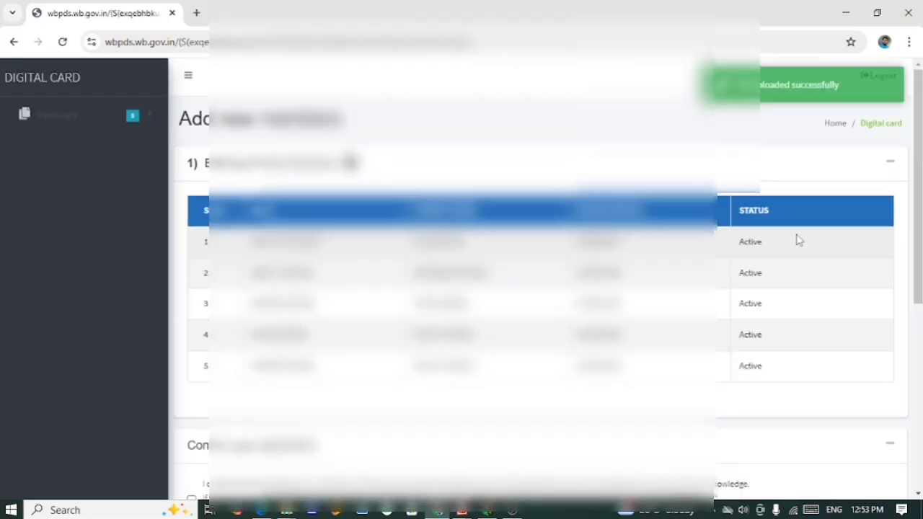
scroll(797, 240, down, 4)
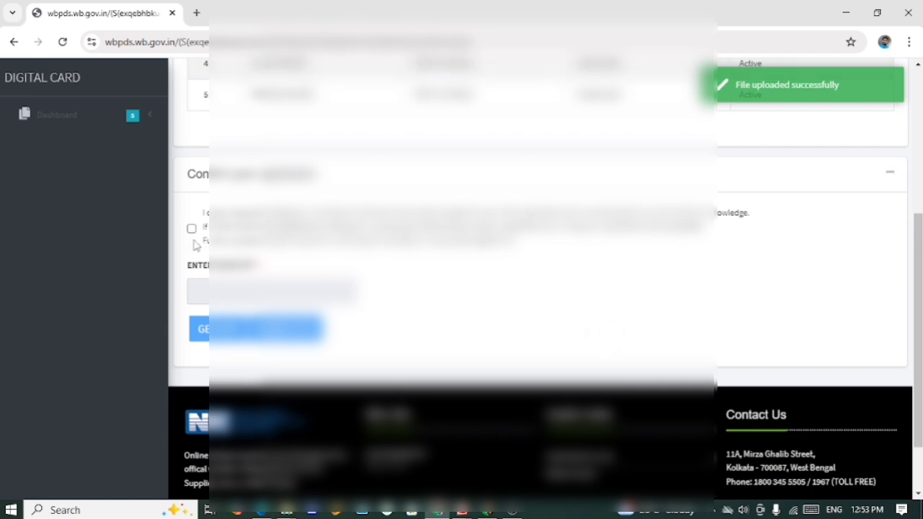
click(192, 230)
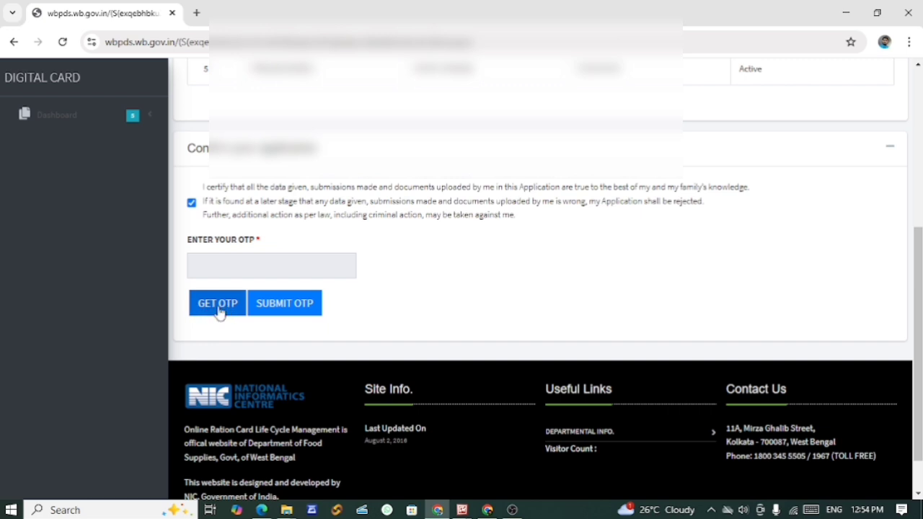
Request a confirmation OTP, enter the received code, and submit the application
click(218, 308)
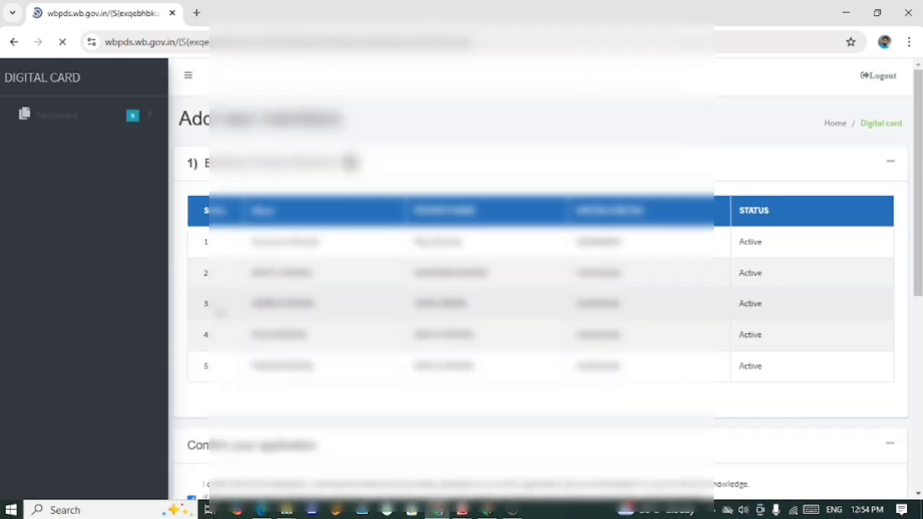
scroll(337, 351, down, 2)
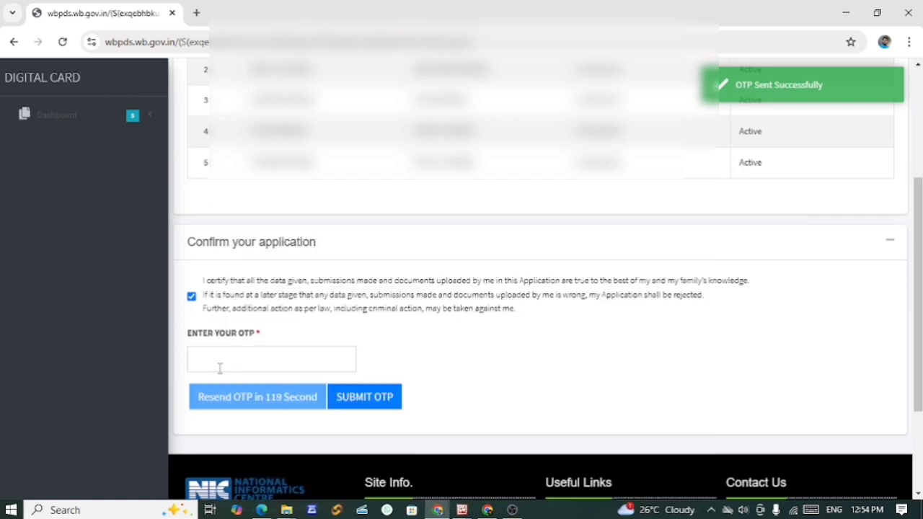
click(220, 364)
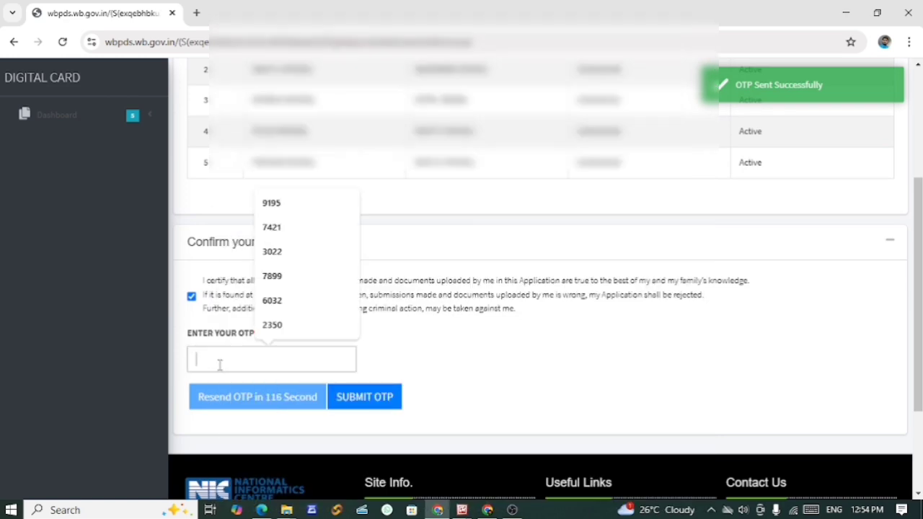
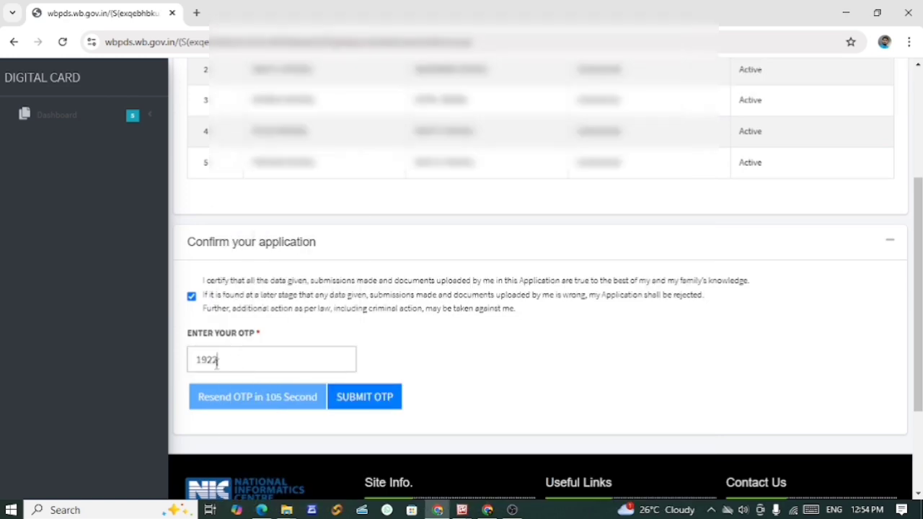
click(365, 406)
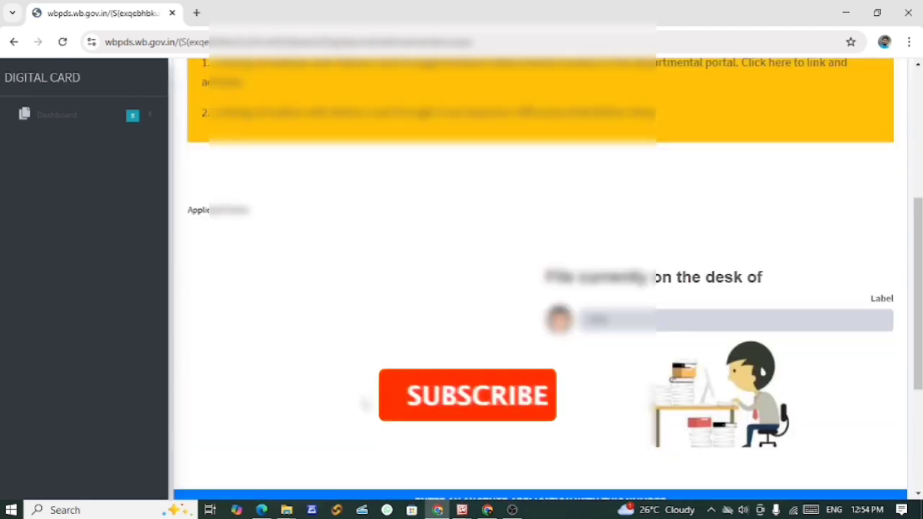
scroll(366, 405, up, 6)
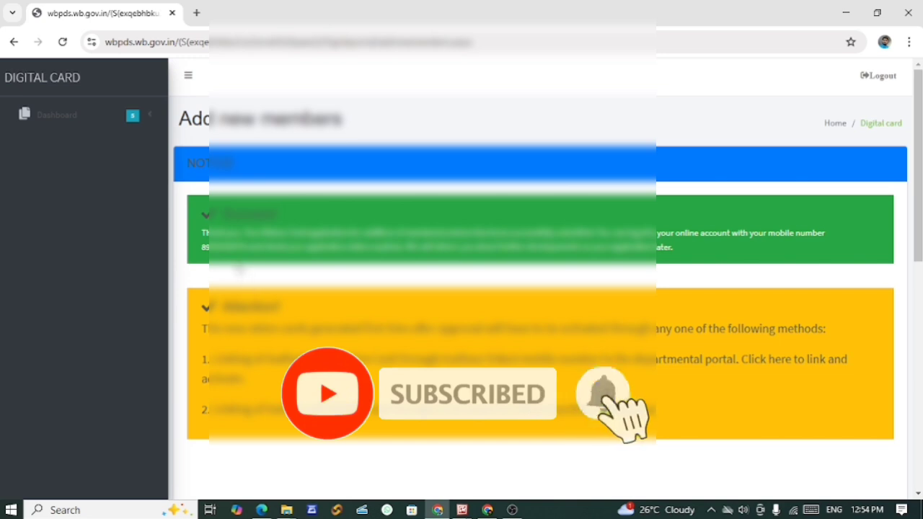